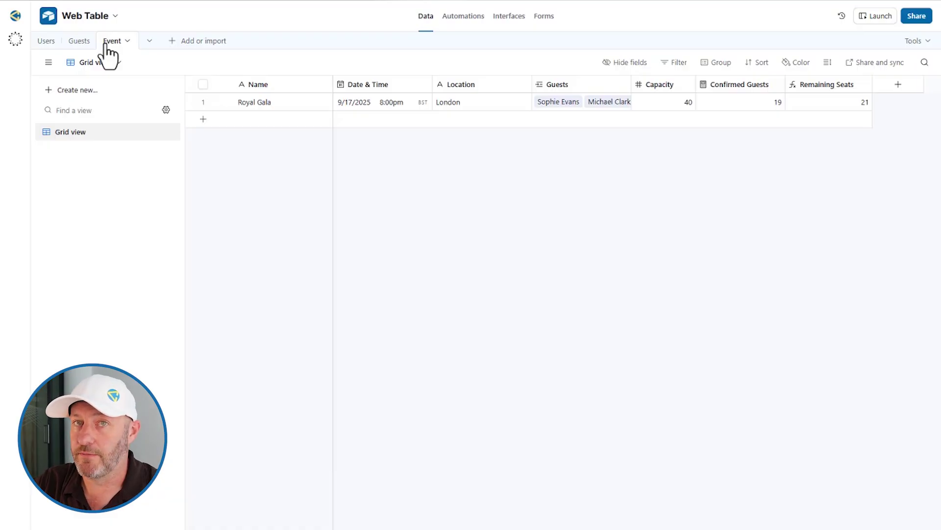
Start a new table with web data from the Add or import menu
click(174, 44)
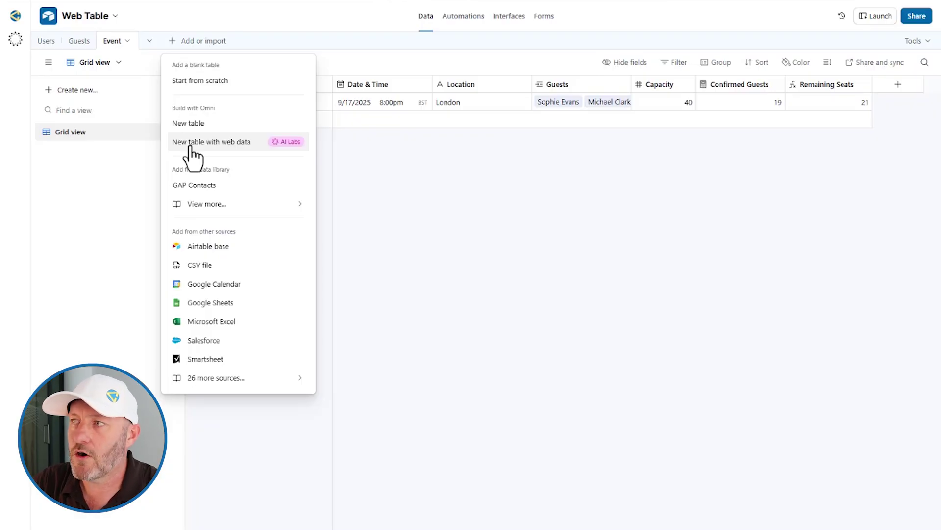
click(191, 149)
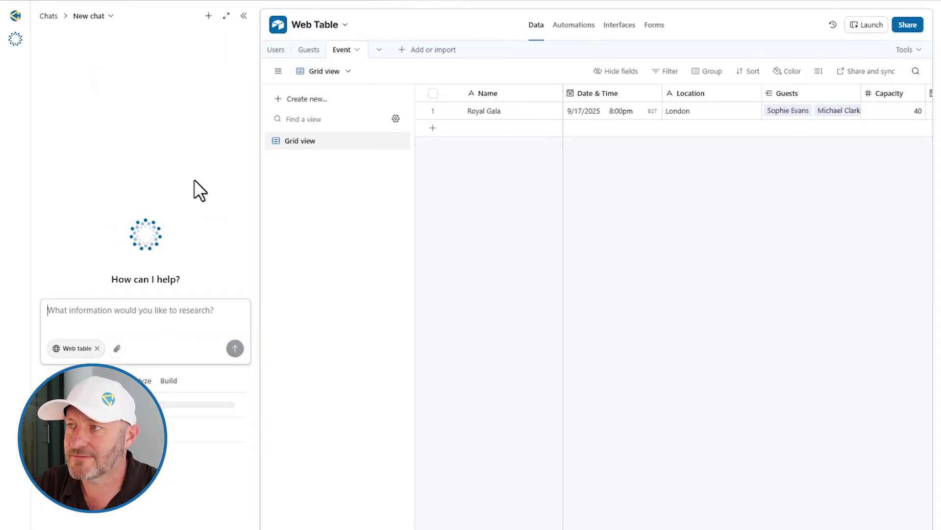
text(Give me a list of the best Airtable consultants to help me with my project. Include their website, experience, contact information and service offerings)
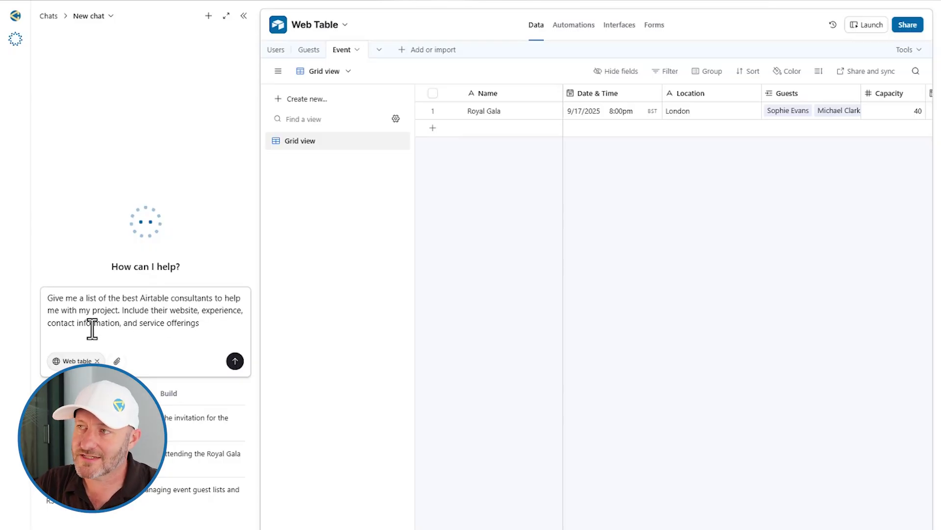
Send Omni the prompt for top Airtable consultants with website, experience, contacts and services
click(234, 362)
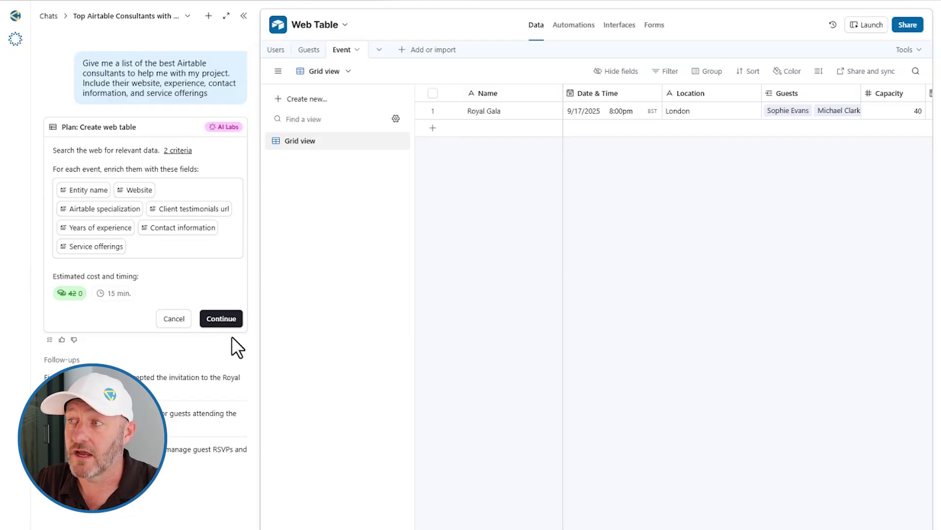
Approve Omni's six-field consultant web table plan so data gathering begins
click(220, 318)
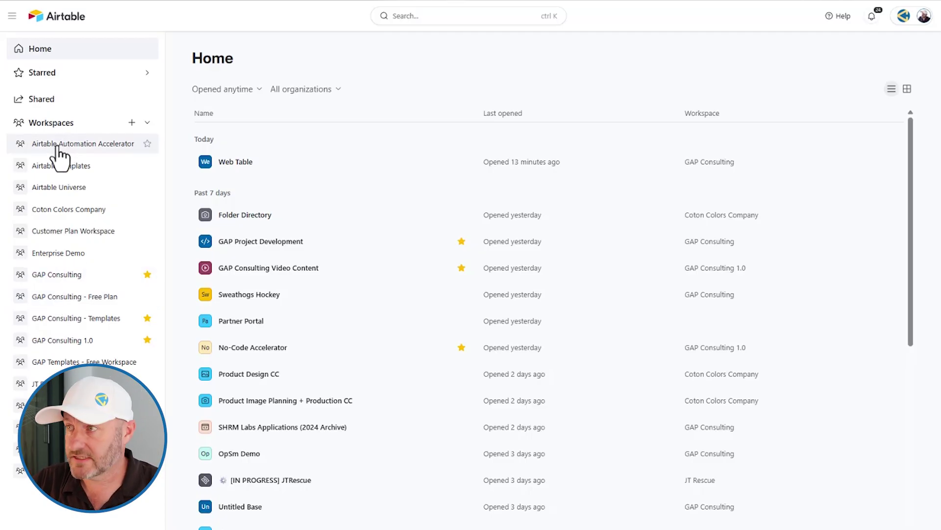
Check that Airtable AI and early AI access are on in GAP Consulting 1.0 workspace settings
click(58, 341)
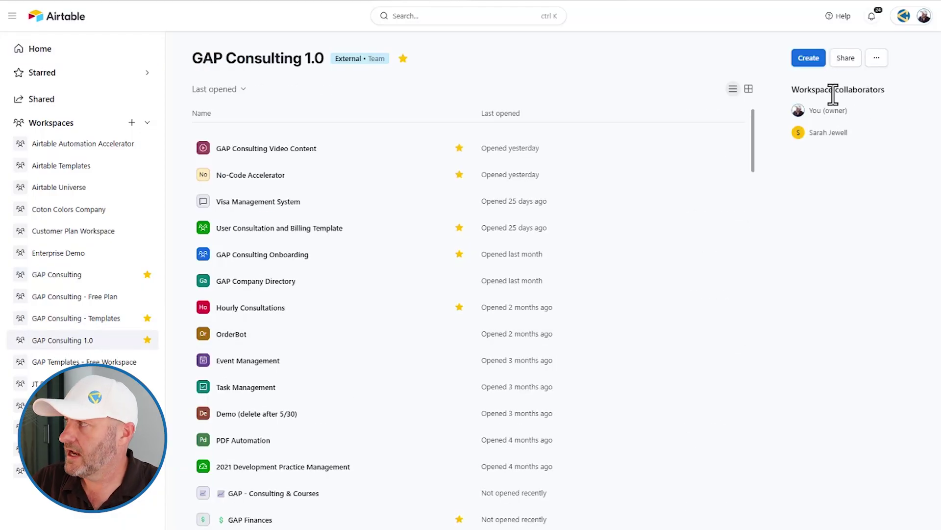
click(878, 63)
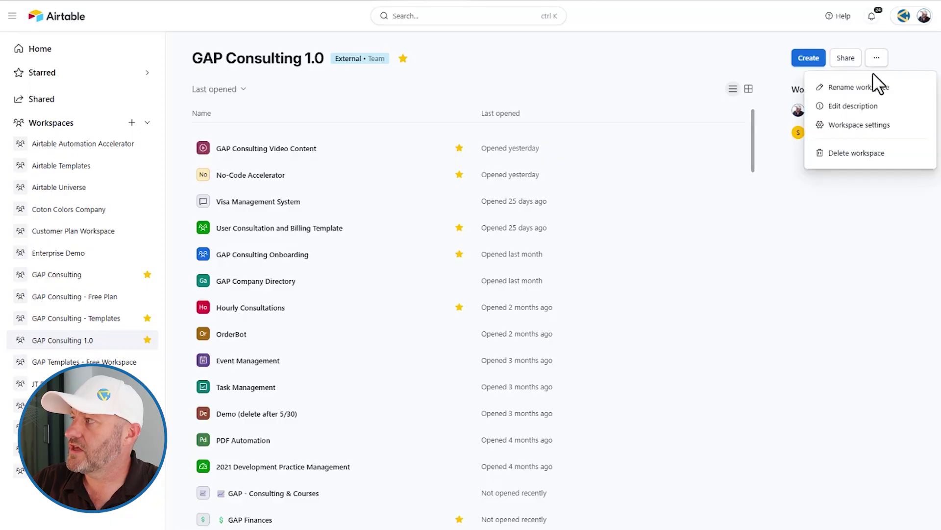
click(852, 127)
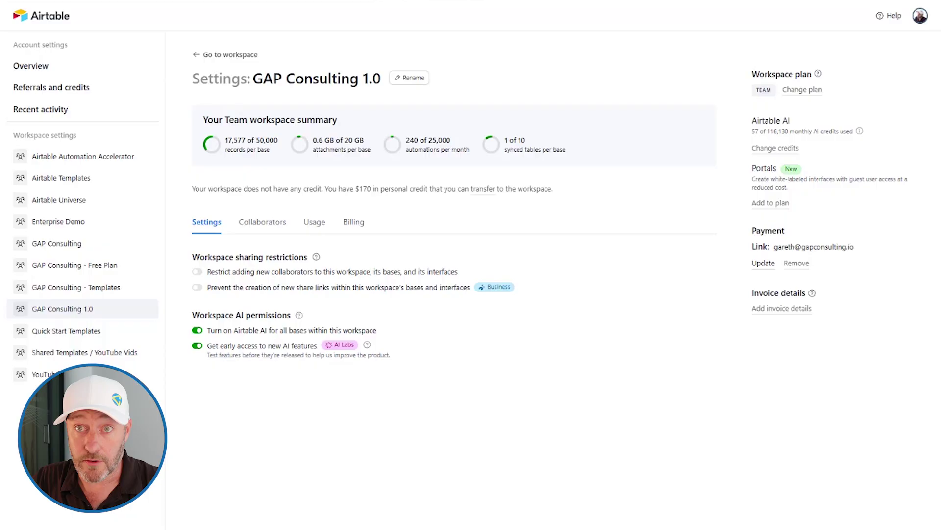
Review the organisation-wide AI settings in the admin panel
click(22, 18)
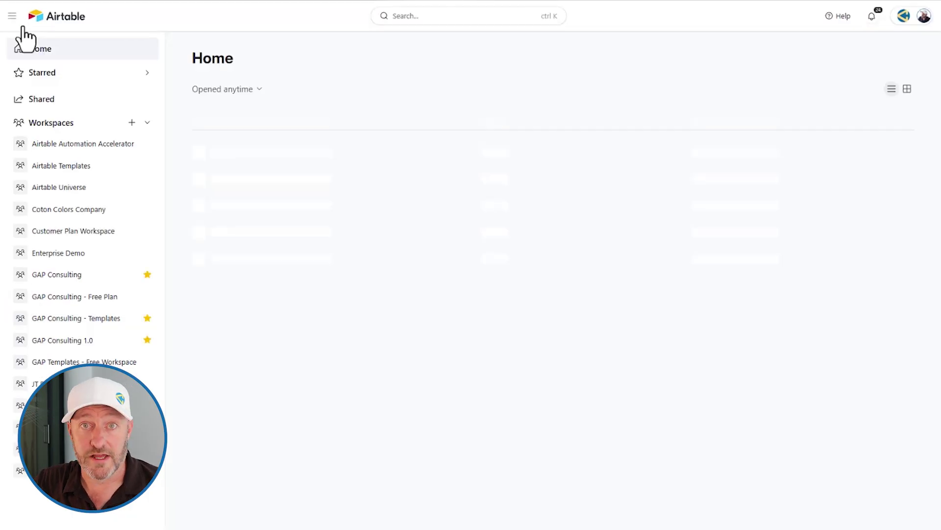
scroll(169, 400, down, 3)
scroll(51, 448, down, 3)
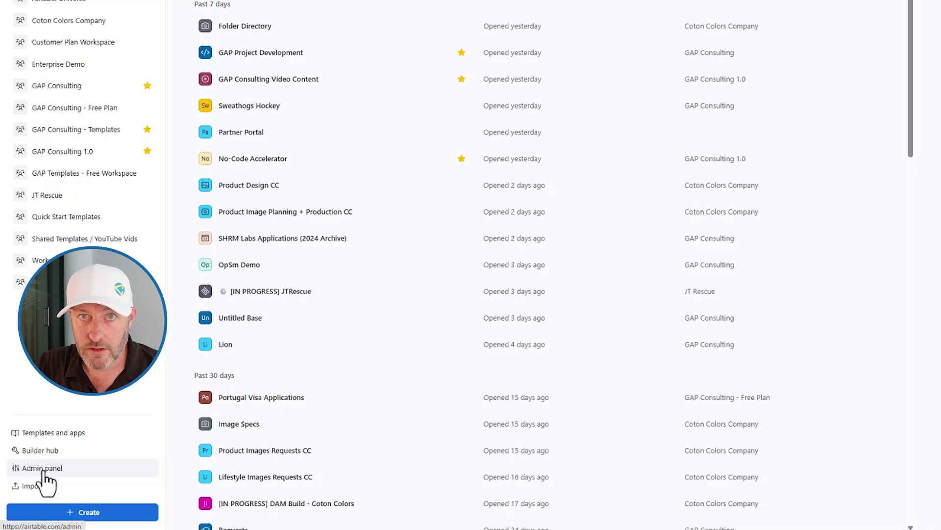
click(43, 516)
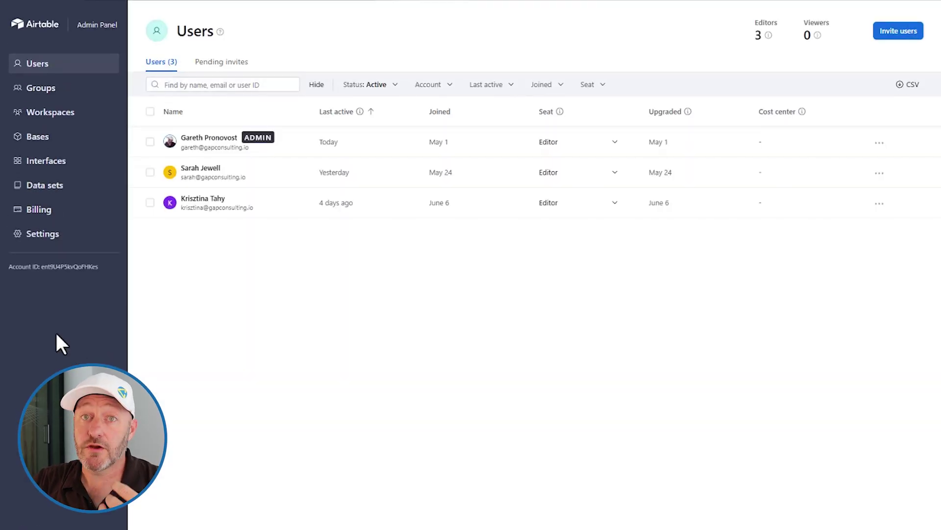
click(43, 233)
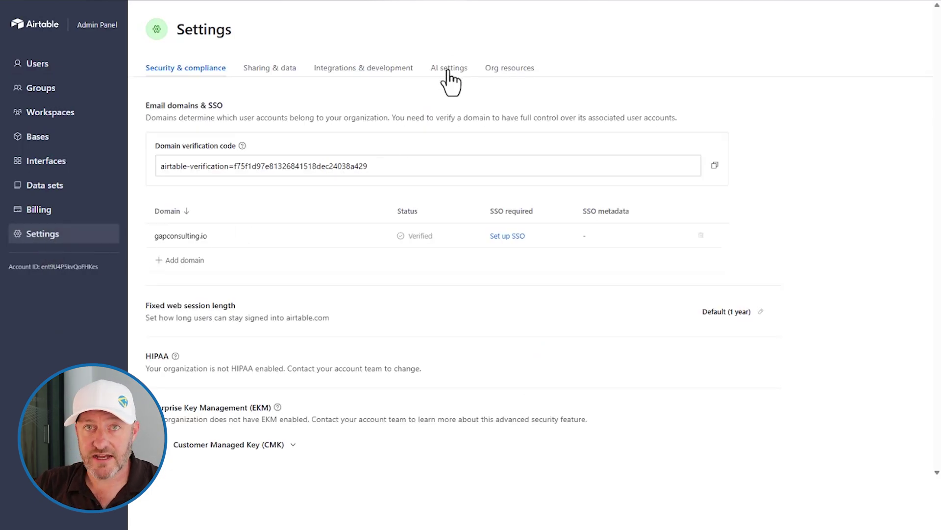
click(448, 71)
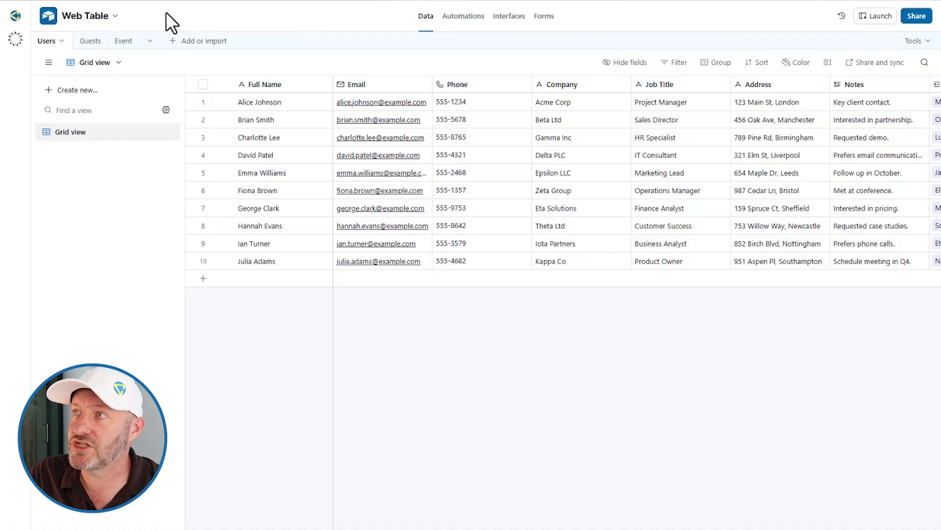
Show the Omni AI panel's history of today's three earlier chats
click(17, 37)
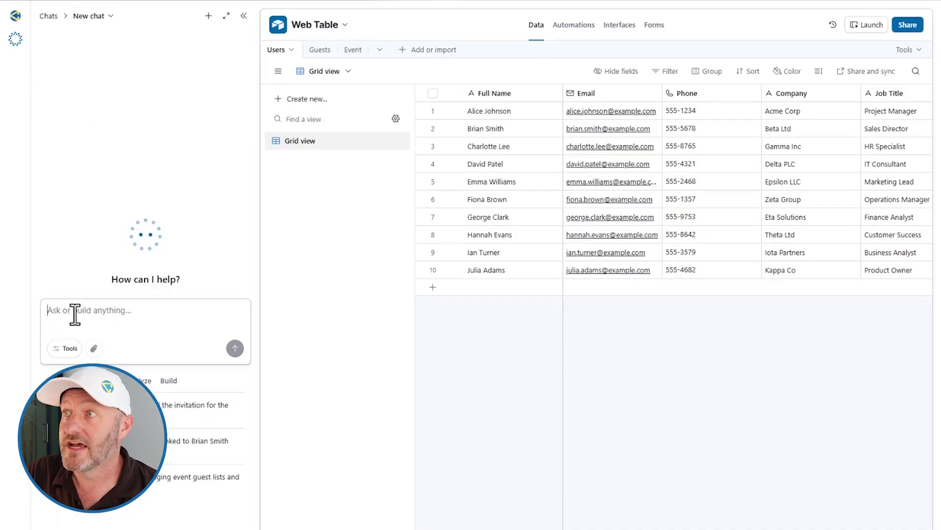
click(45, 16)
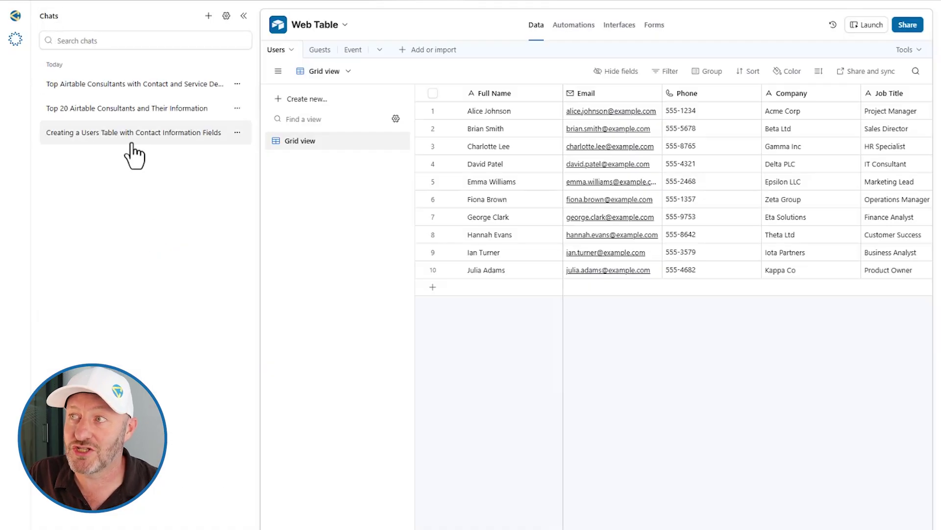
Reopen the 'Top Airtable Consultants with Contact and Service Details' chat
click(104, 92)
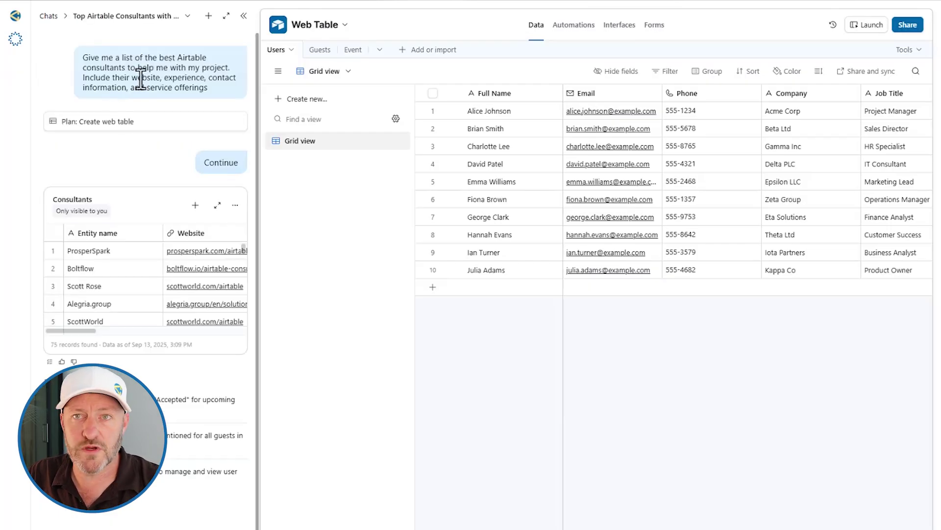
scroll(144, 260, down, 3)
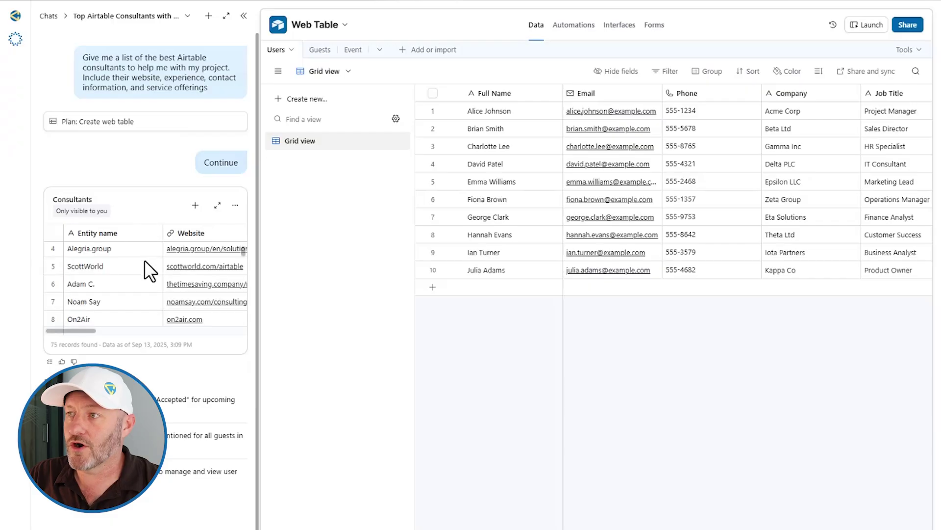
scroll(145, 283, down, 3)
scroll(144, 285, down, 2)
scroll(144, 283, down, 3)
scroll(144, 283, down, 3)
scroll(144, 283, up, 3)
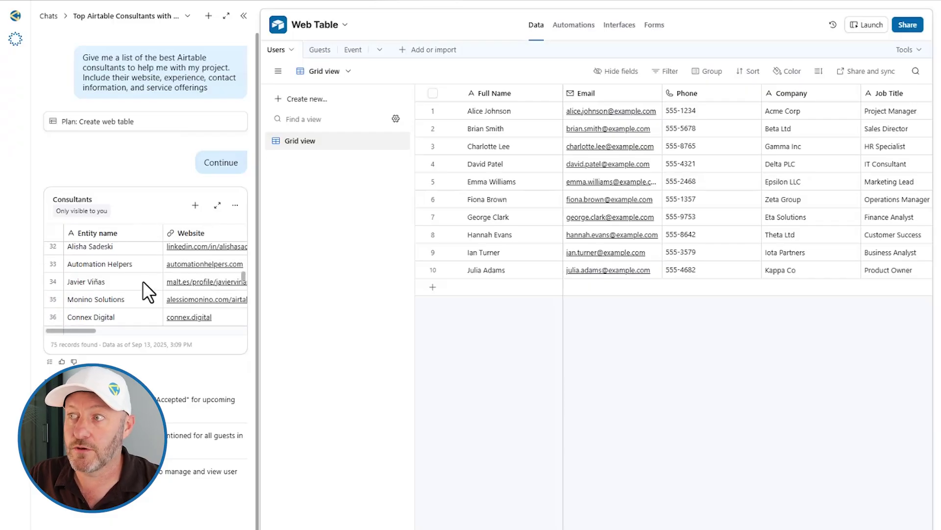
scroll(142, 281, up, 4)
scroll(142, 281, up, 4)
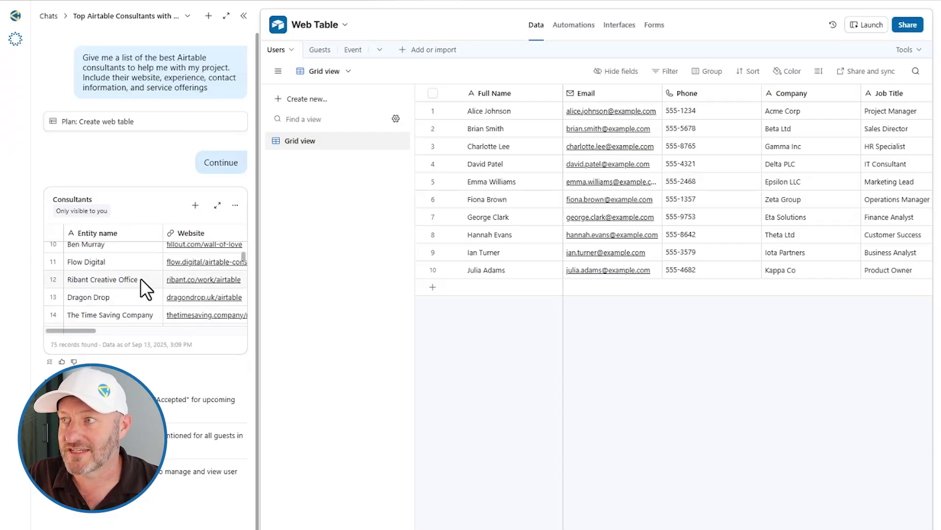
scroll(141, 279, down, 1)
scroll(140, 278, down, 3)
scroll(140, 276, up, 3)
scroll(140, 276, up, 3)
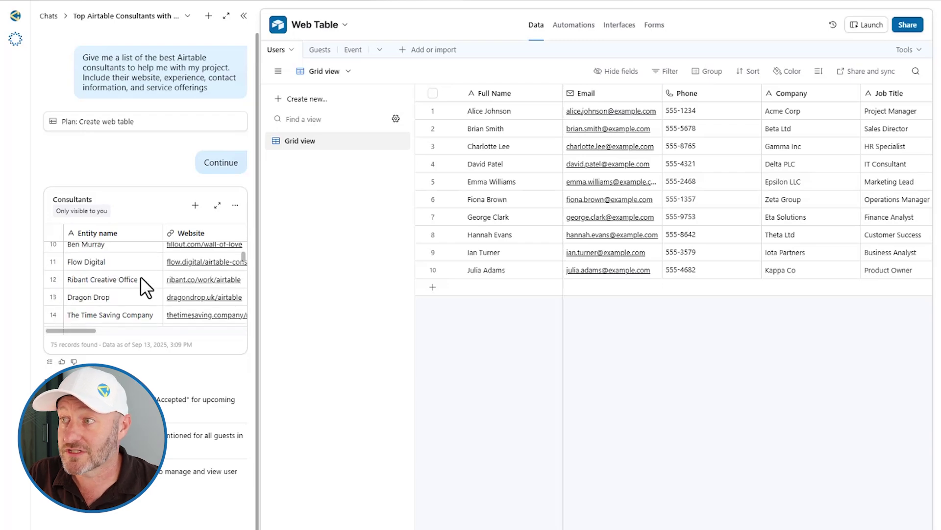
scroll(140, 276, up, 3)
scroll(140, 276, up, 3)
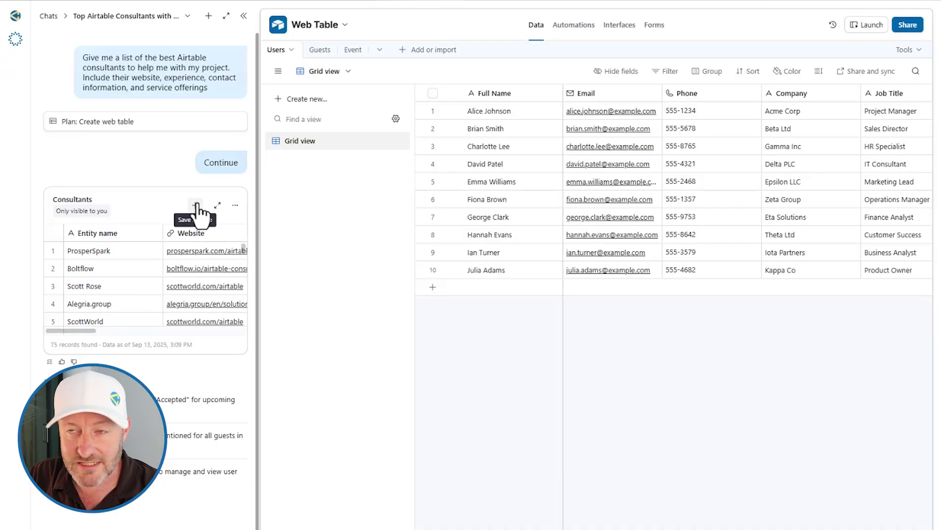
click(218, 207)
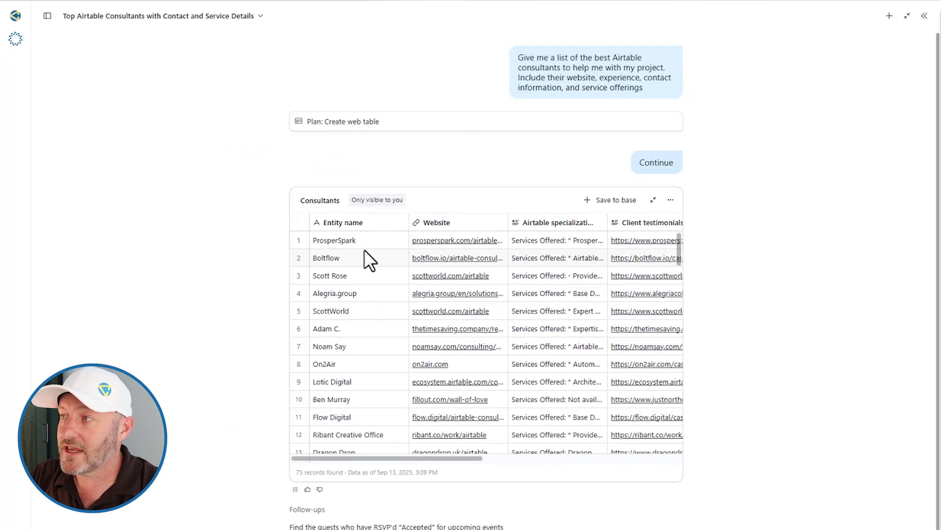
scroll(364, 306, down, 2)
scroll(362, 308, down, 2)
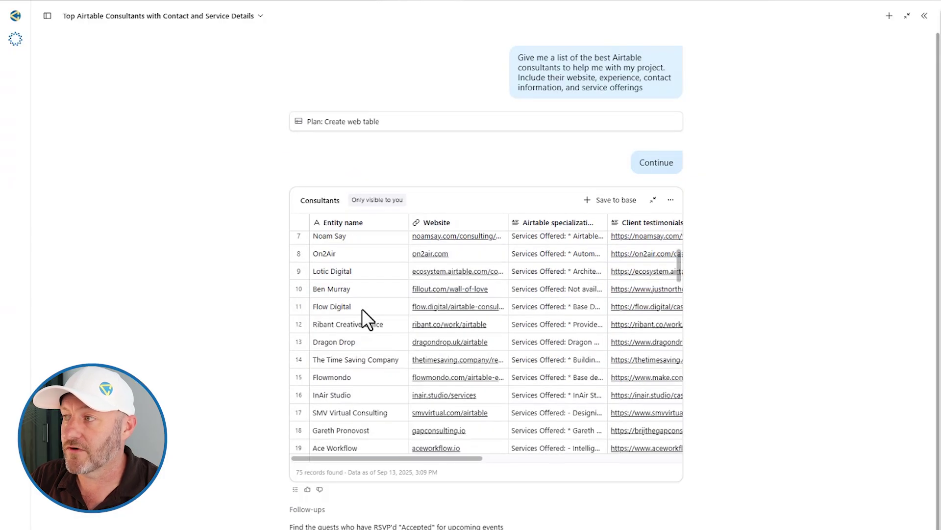
scroll(362, 308, down, 2)
scroll(357, 309, down, 2)
click(350, 323)
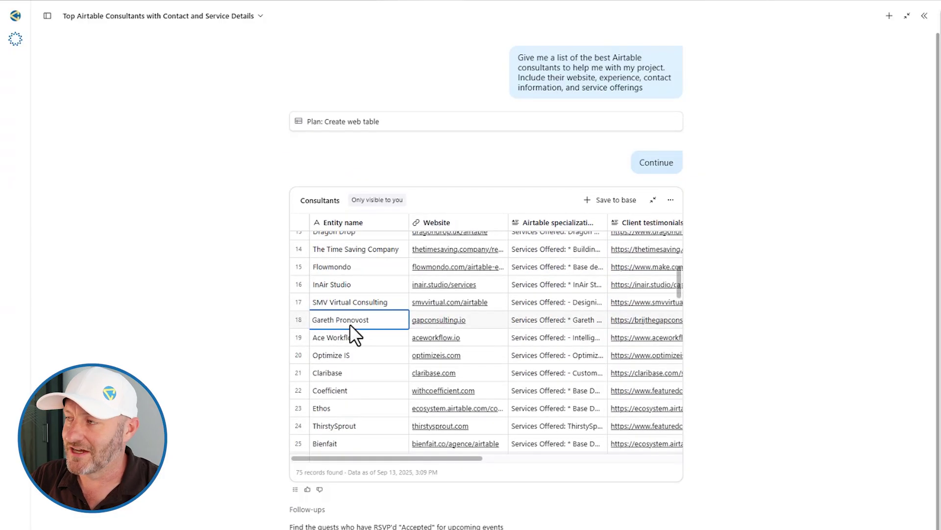
scroll(349, 323, down, 3)
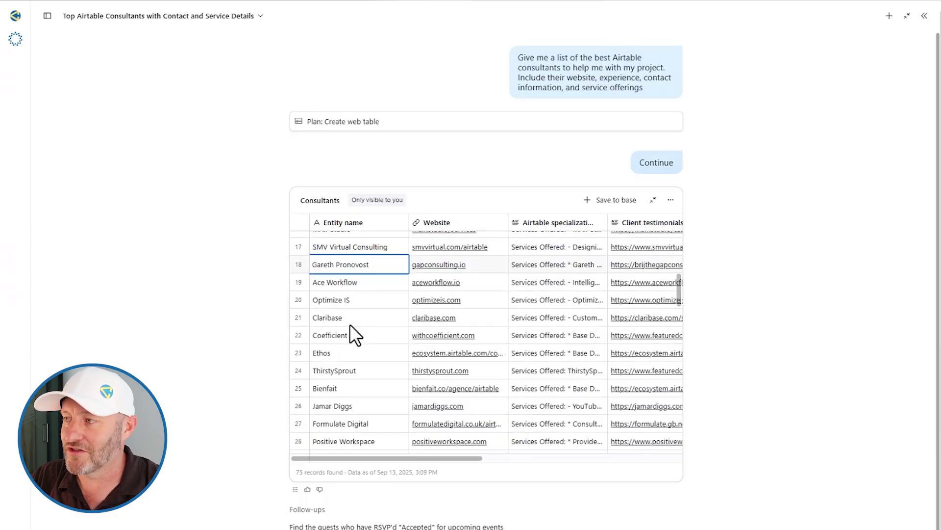
scroll(349, 324, down, 2)
scroll(349, 324, down, 2)
scroll(349, 323, down, 6)
scroll(349, 325, down, 8)
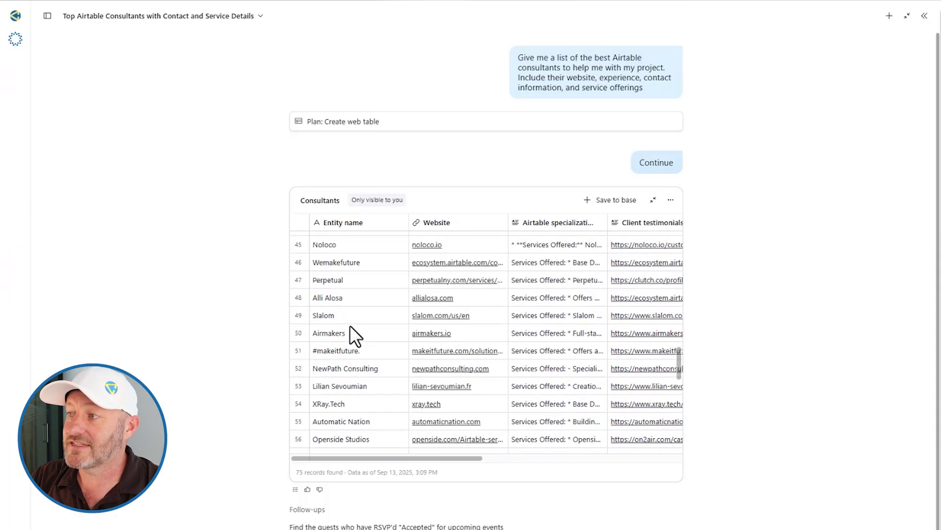
scroll(349, 326, down, 8)
scroll(349, 325, down, 6)
scroll(350, 326, down, 2)
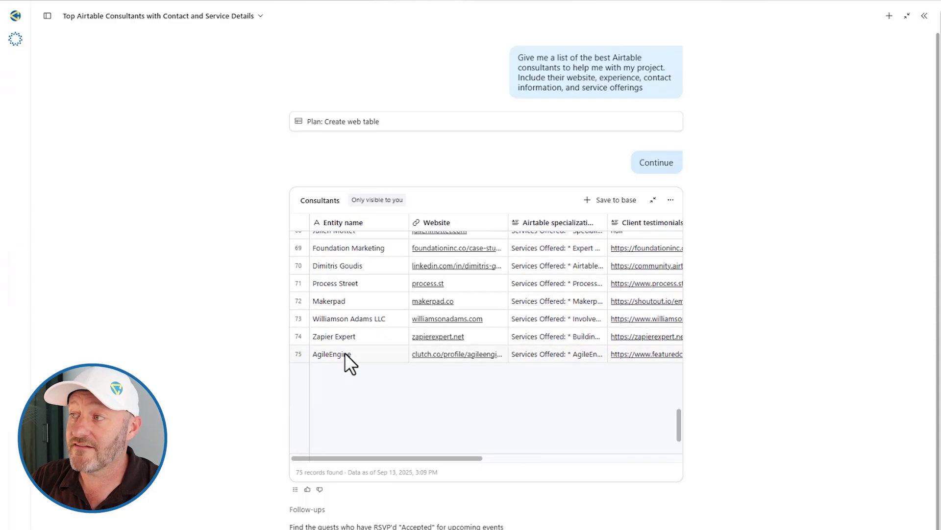
scroll(345, 353, up, 1)
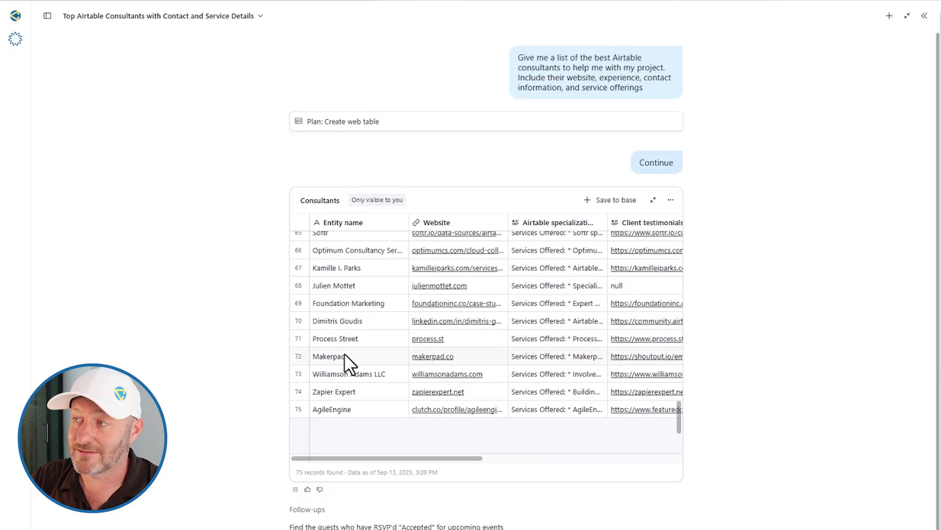
scroll(337, 406, up, 10)
scroll(347, 398, up, 8)
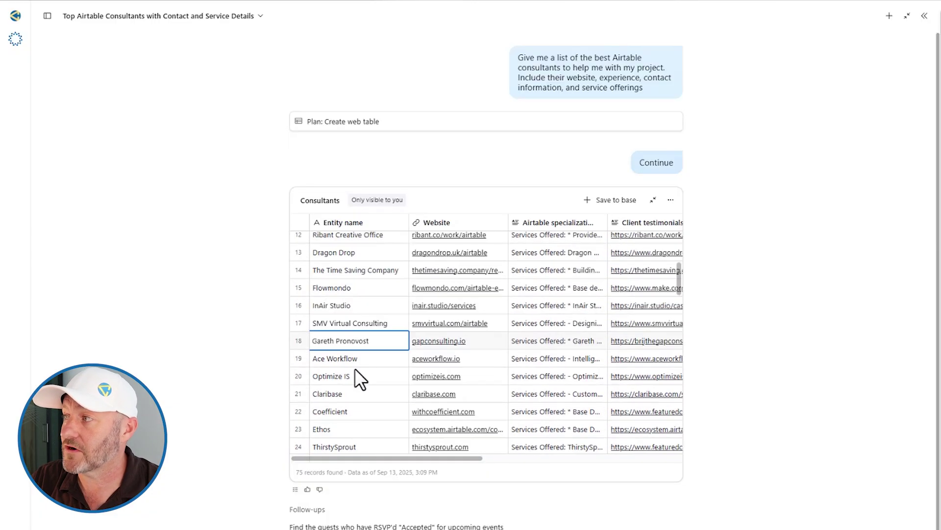
scroll(355, 368, up, 4)
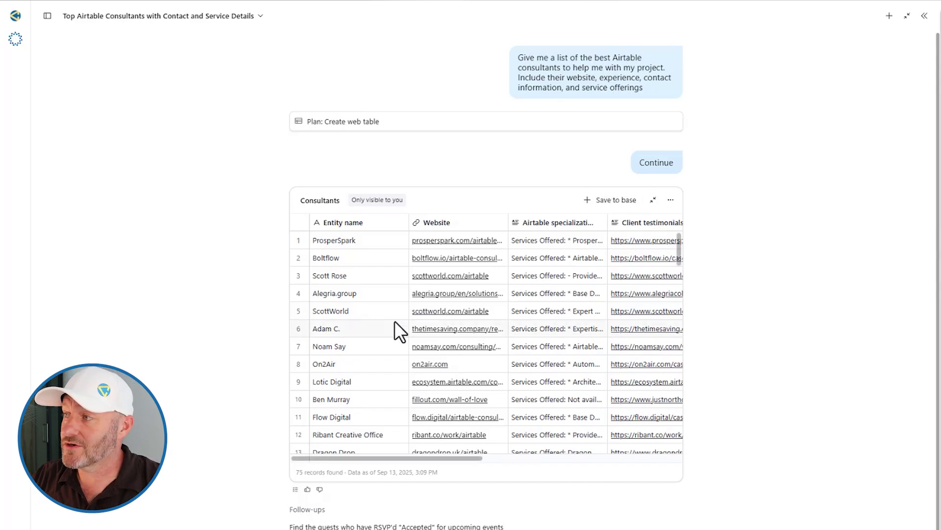
scroll(376, 319, down, 3)
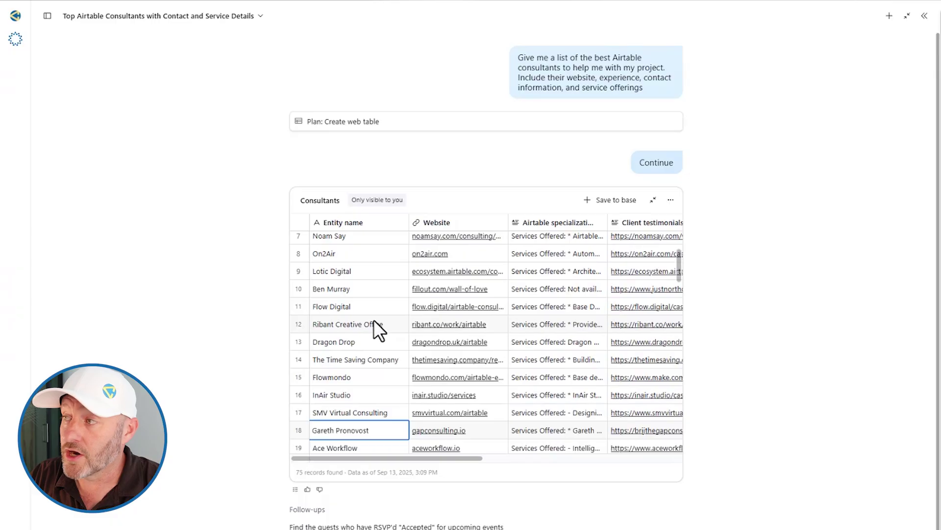
scroll(372, 331, up, 3)
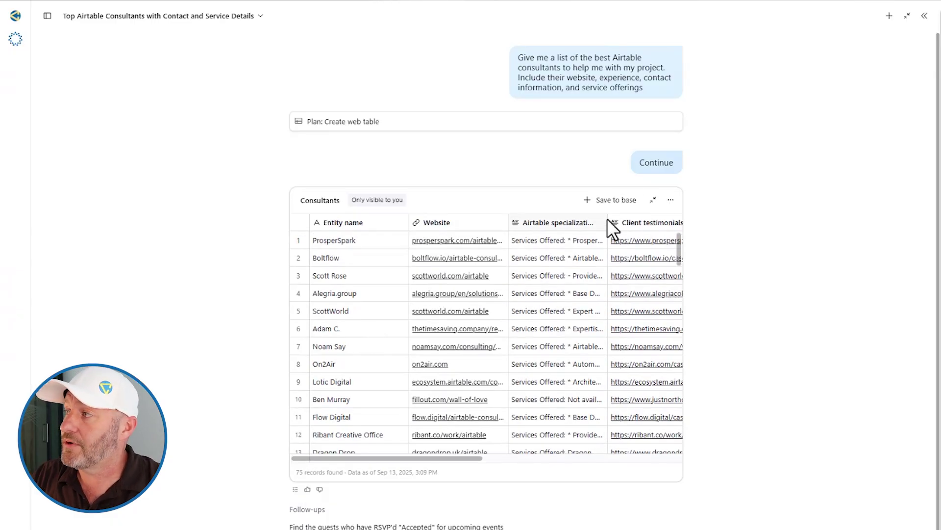
Show the Consultants web table's copy-to-clipboard and CSV download options
click(671, 203)
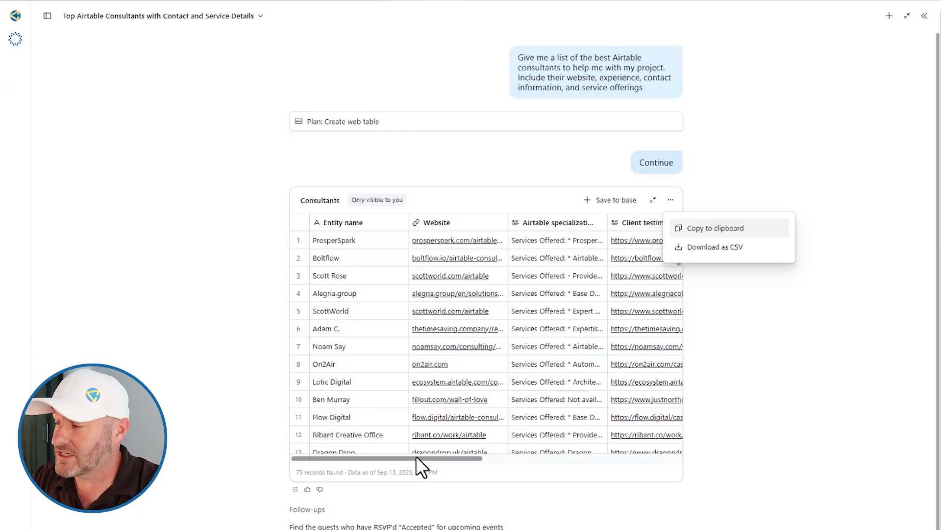
mouse_move(416, 455)
mouse_down()
mouse_move(490, 470)
mouse_move(602, 454)
mouse_up()
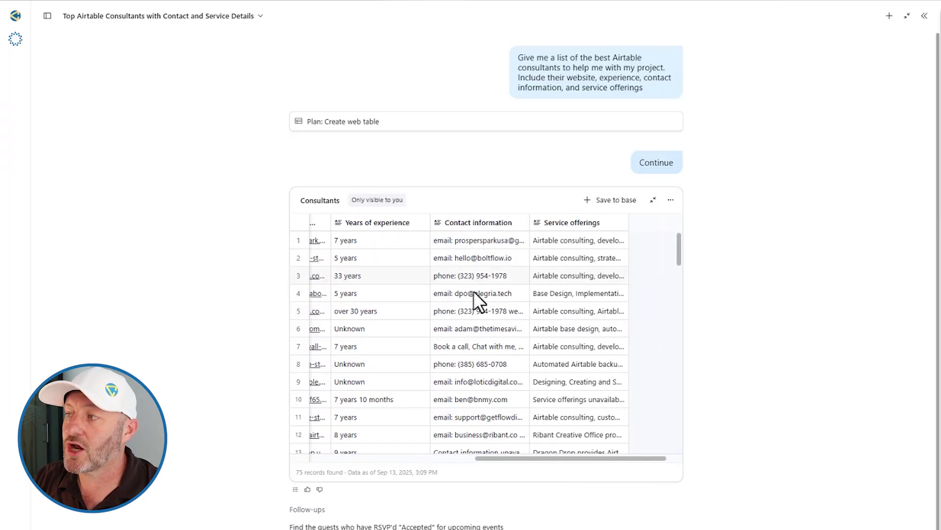
scroll(475, 292, down, 3)
scroll(473, 329, down, 2)
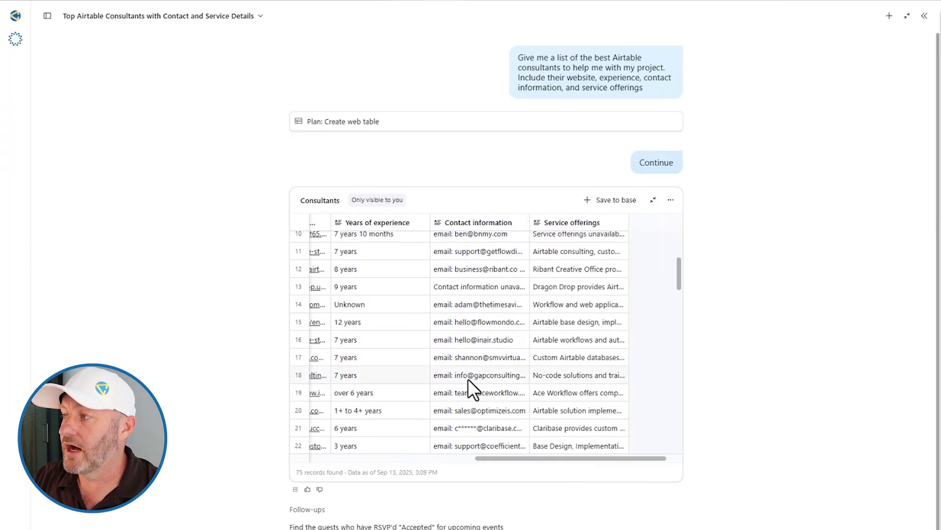
Inspect row 18's contact email, full service offerings and years of experience
click(461, 376)
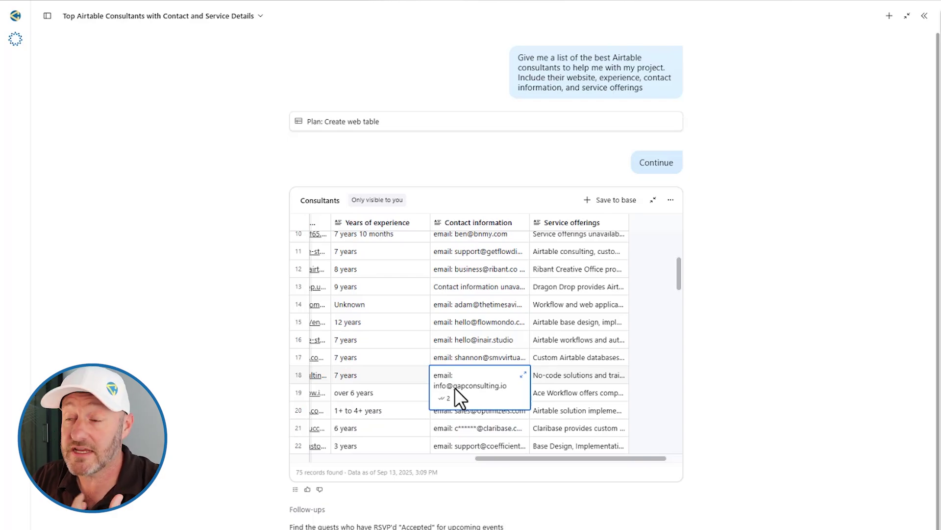
click(548, 375)
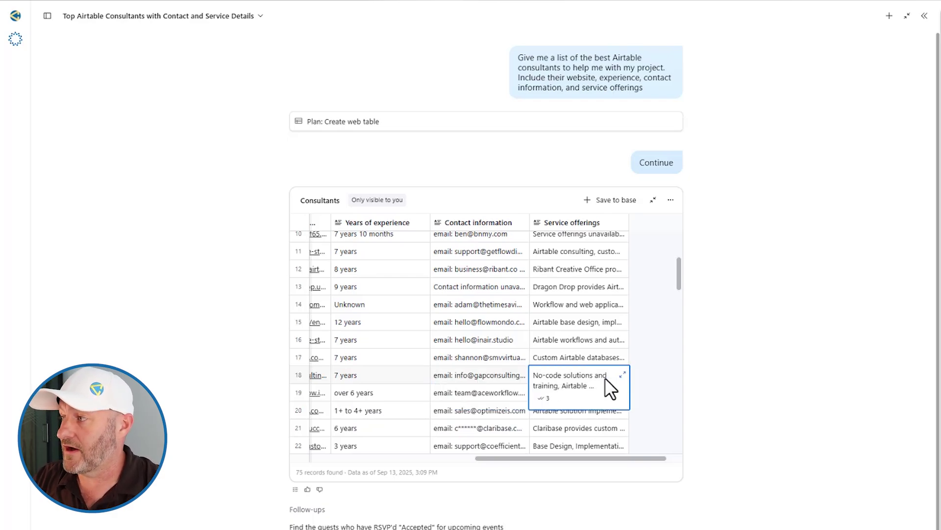
click(622, 375)
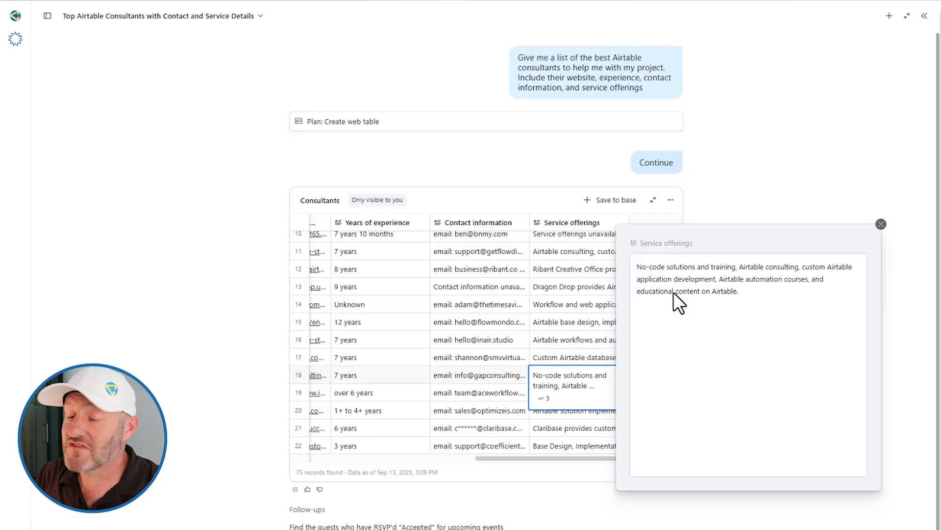
click(882, 224)
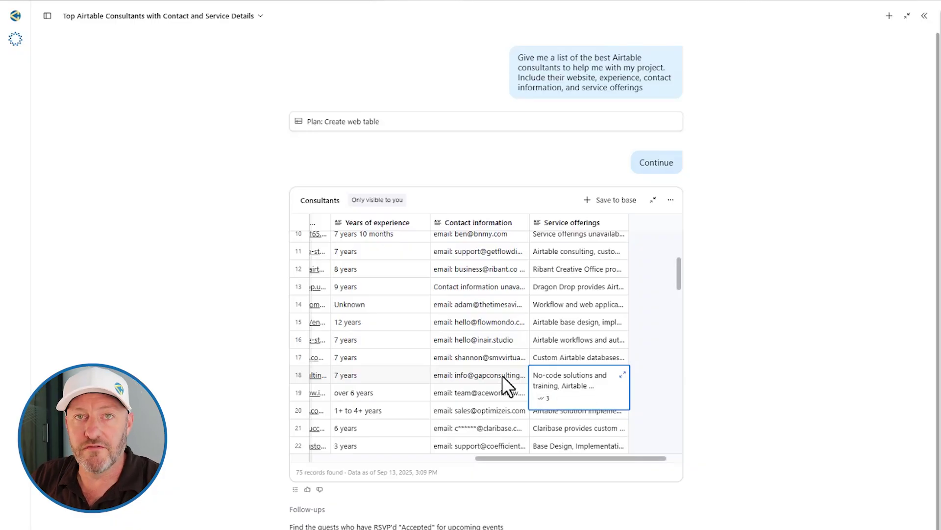
click(388, 377)
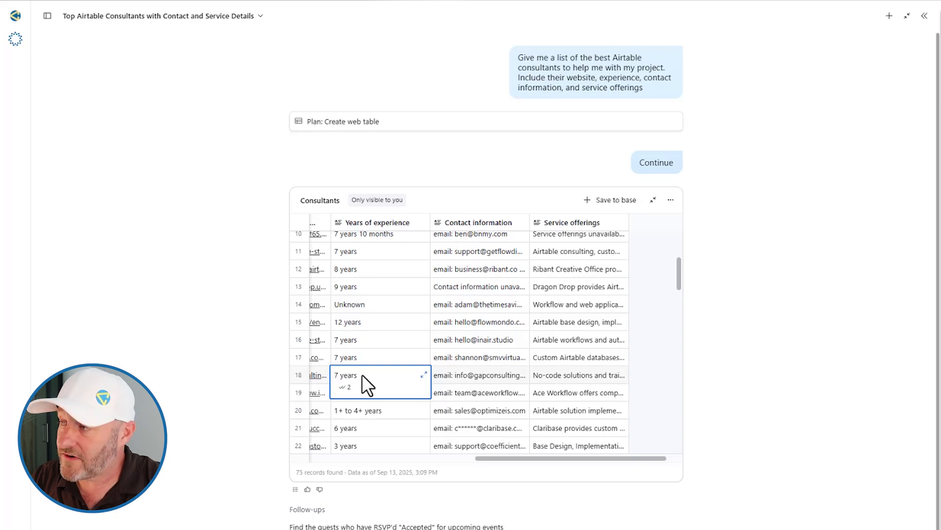
scroll(361, 370, left, 3)
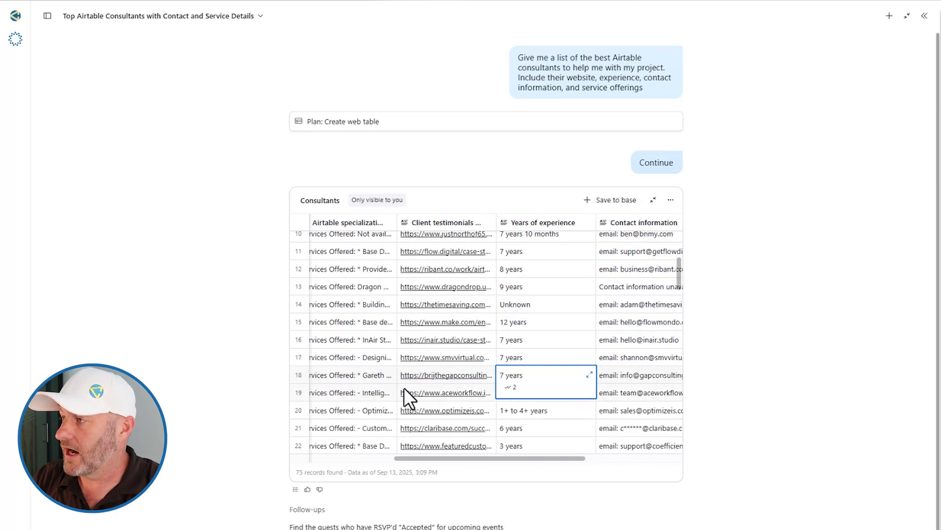
click(424, 375)
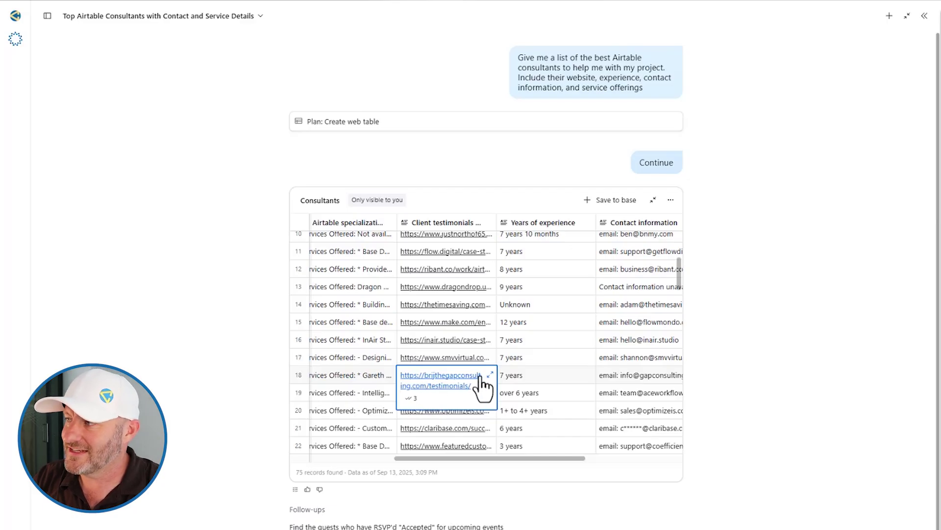
click(489, 376)
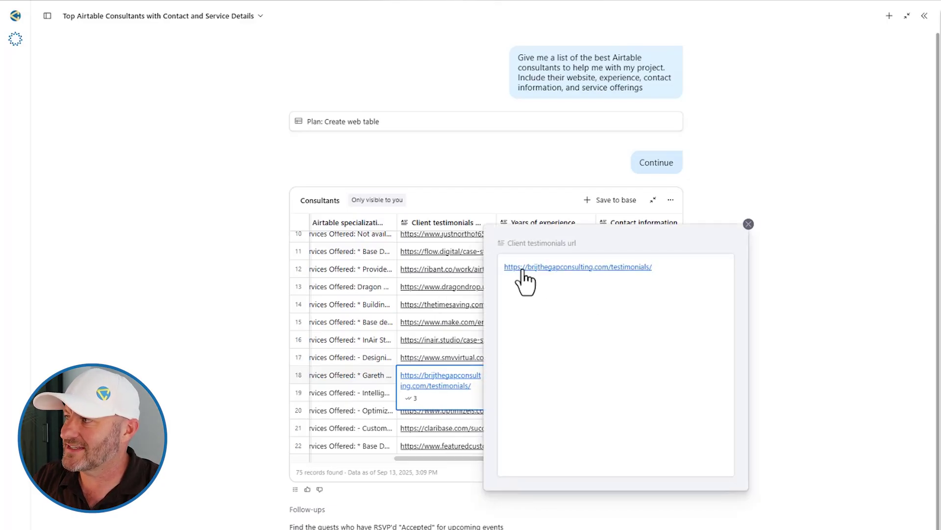
click(749, 224)
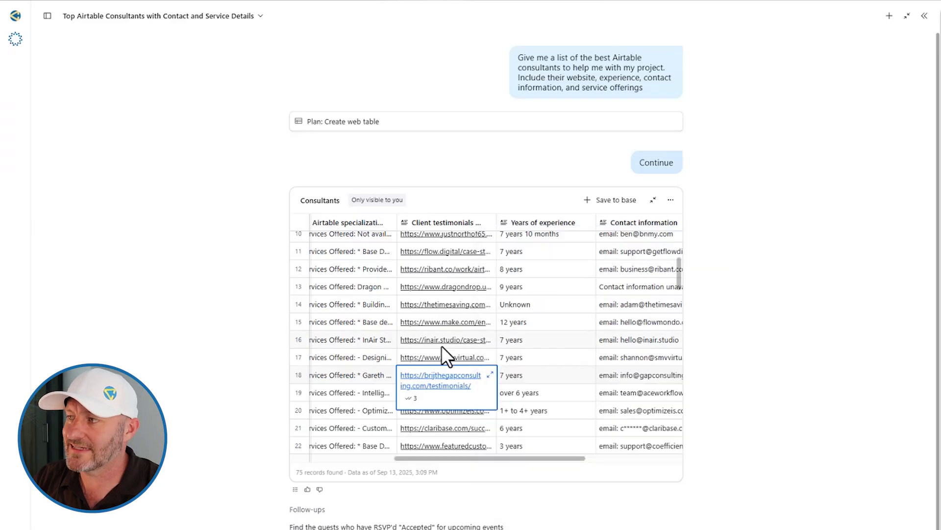
scroll(420, 361, left, 3)
scroll(397, 375, left, 2)
click(441, 374)
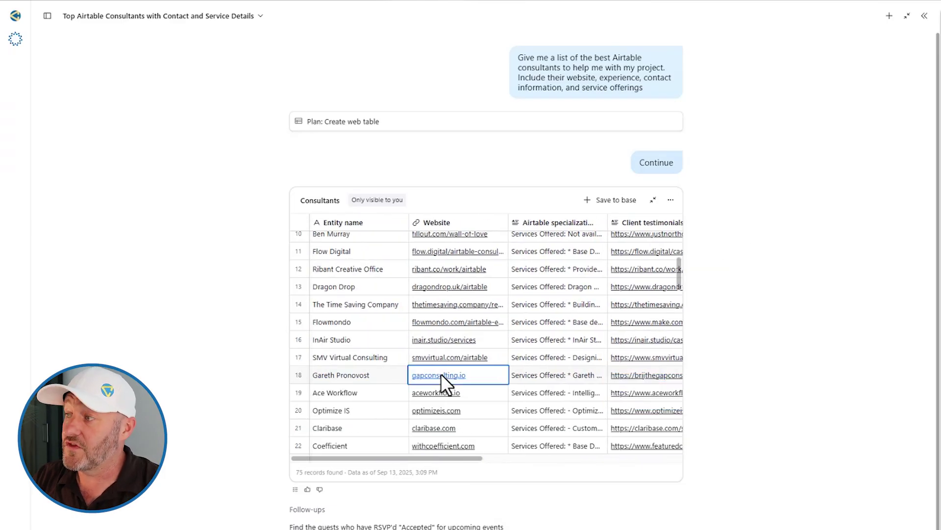
click(344, 374)
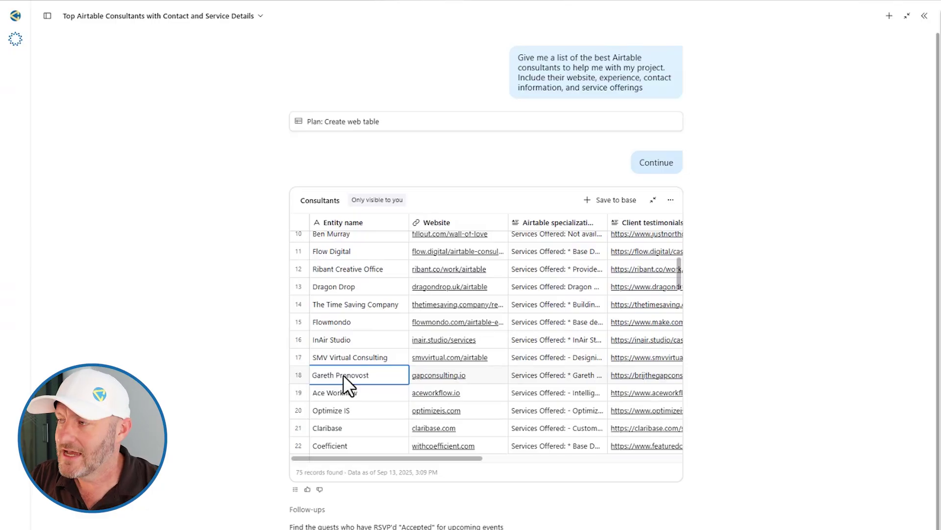
click(553, 375)
click(602, 375)
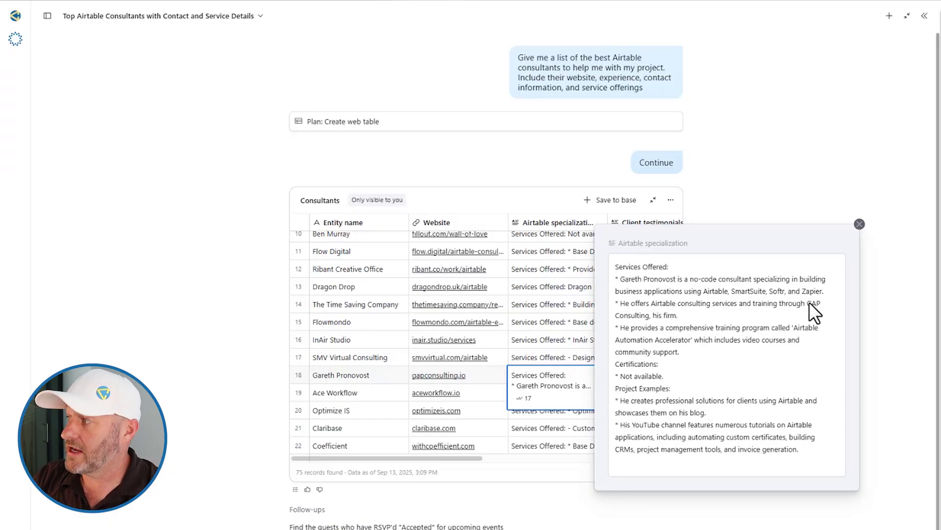
drag(806, 301, 819, 311)
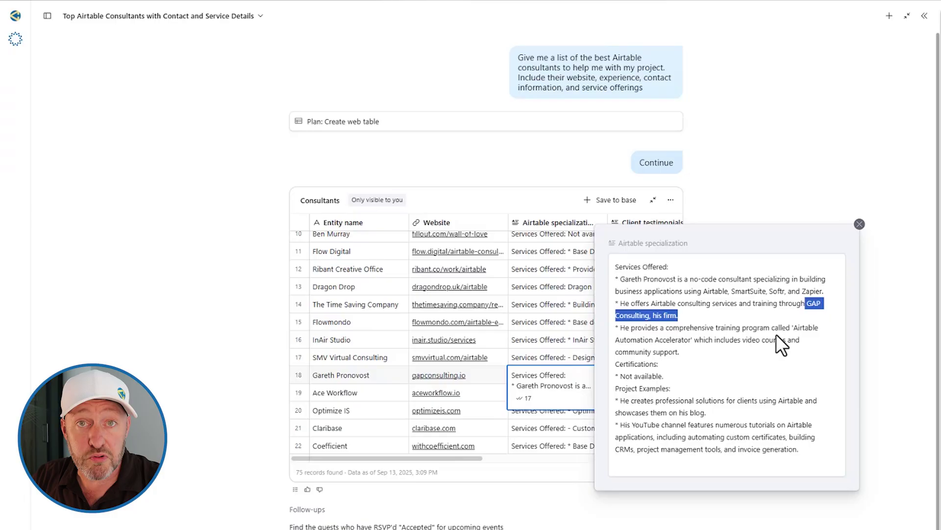
click(860, 224)
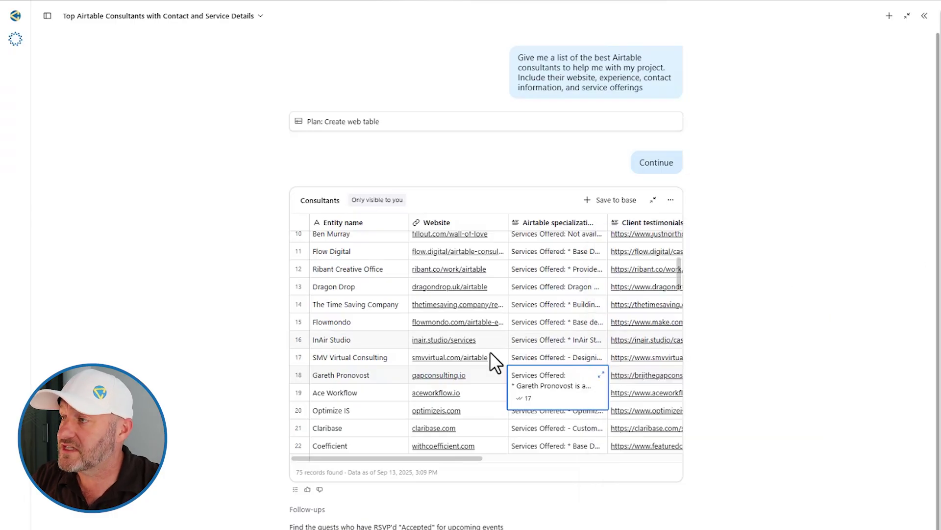
click(385, 368)
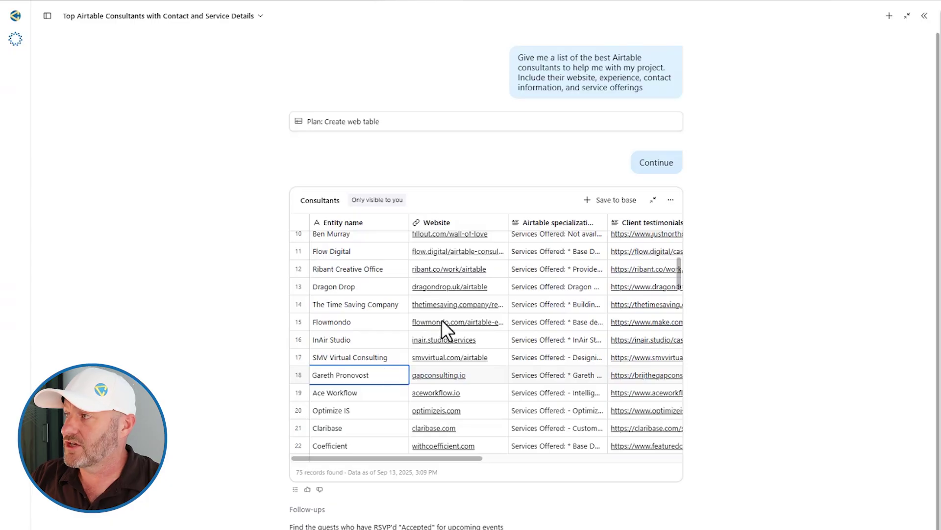
Save the consultants as a new seven-field Consultants table, then return to the base
click(611, 204)
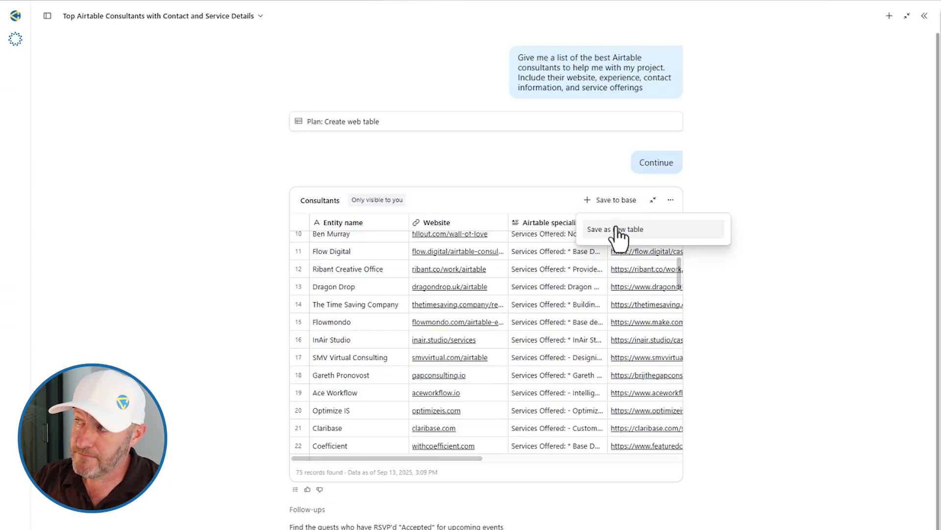
click(617, 234)
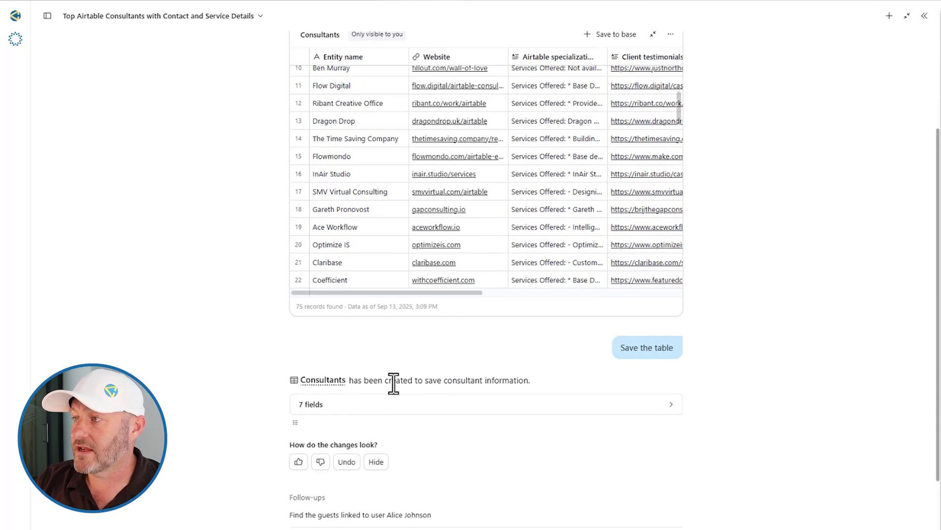
click(423, 403)
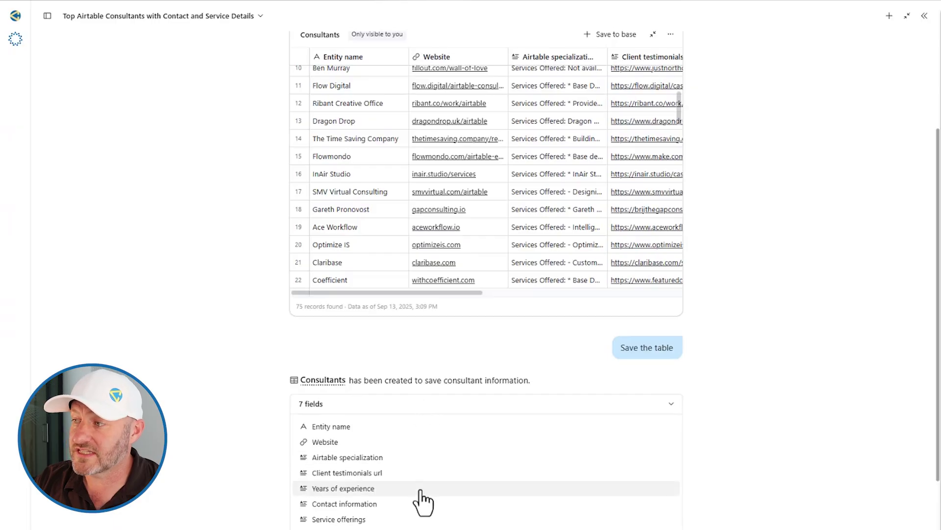
click(48, 17)
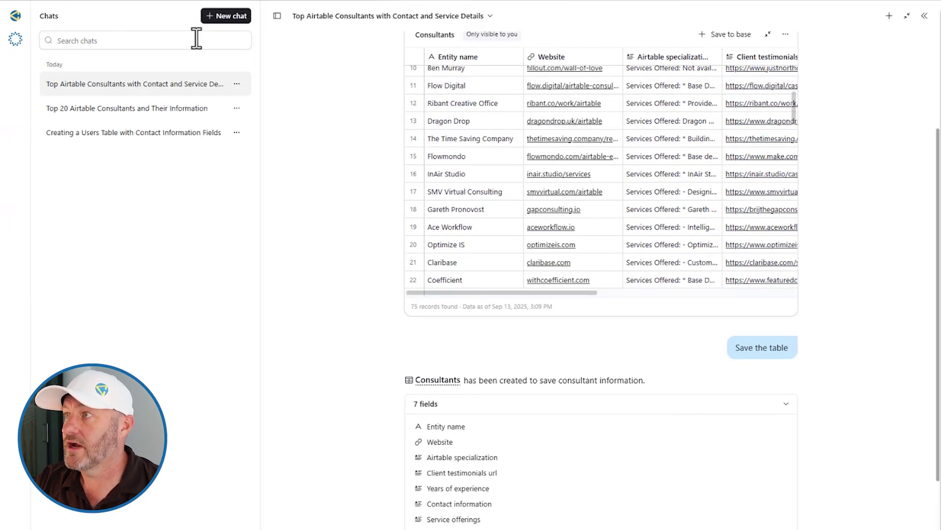
click(16, 41)
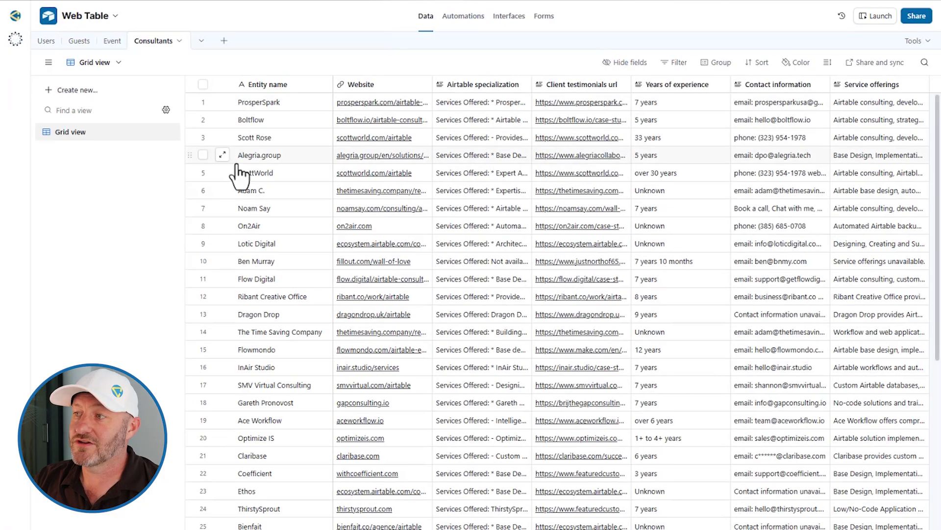
scroll(318, 298, down, 5)
scroll(307, 326, down, 5)
scroll(288, 396, down, 3)
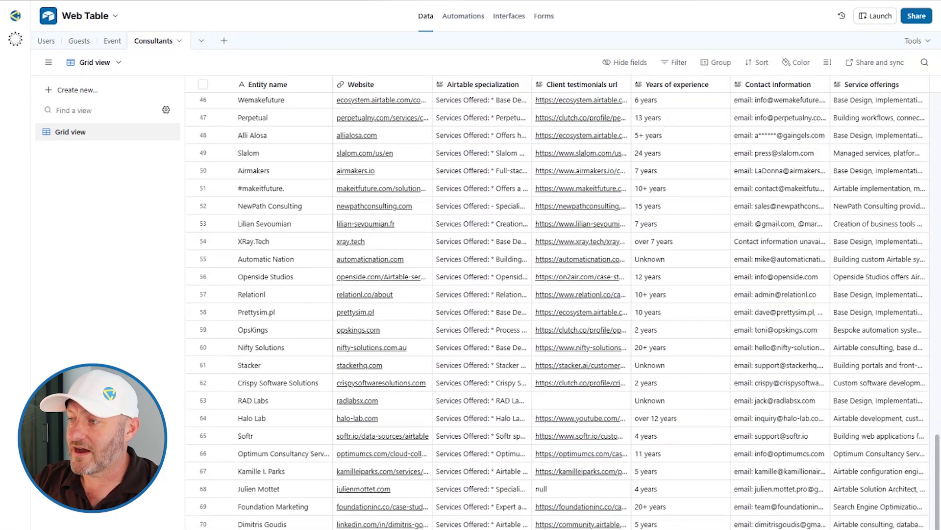
scroll(288, 397, up, 3)
scroll(559, 309, up, 8)
scroll(559, 309, up, 1)
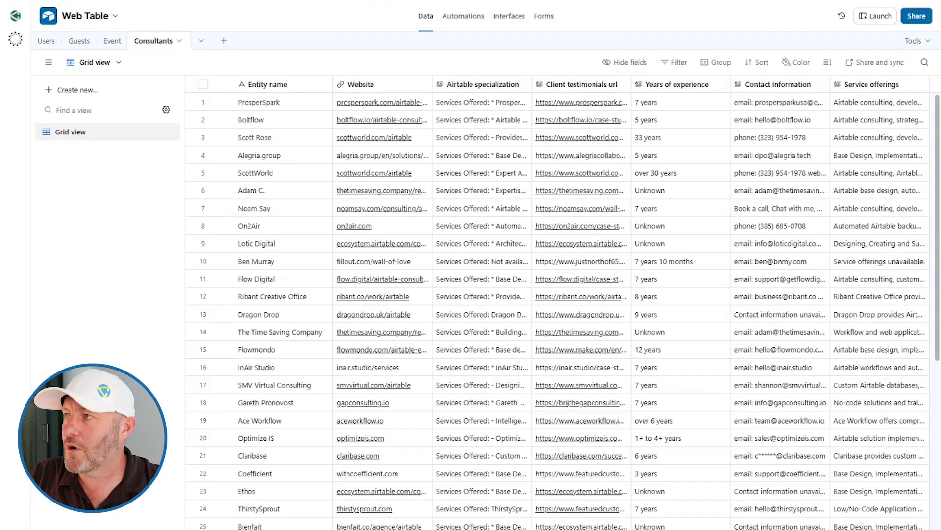
Select the InAir Studio and Gareth Pronovost name cells in the new Consultants grid
click(291, 374)
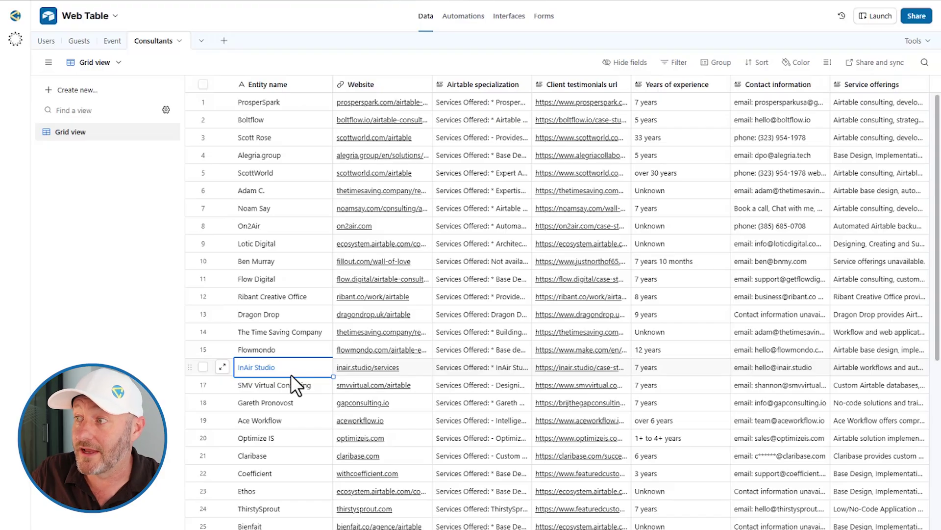
click(277, 404)
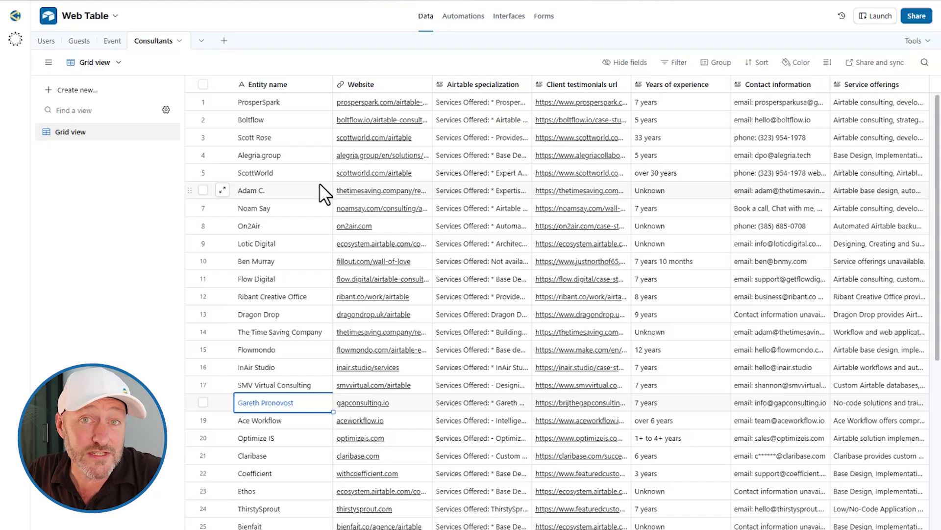
scroll(278, 456, down, 3)
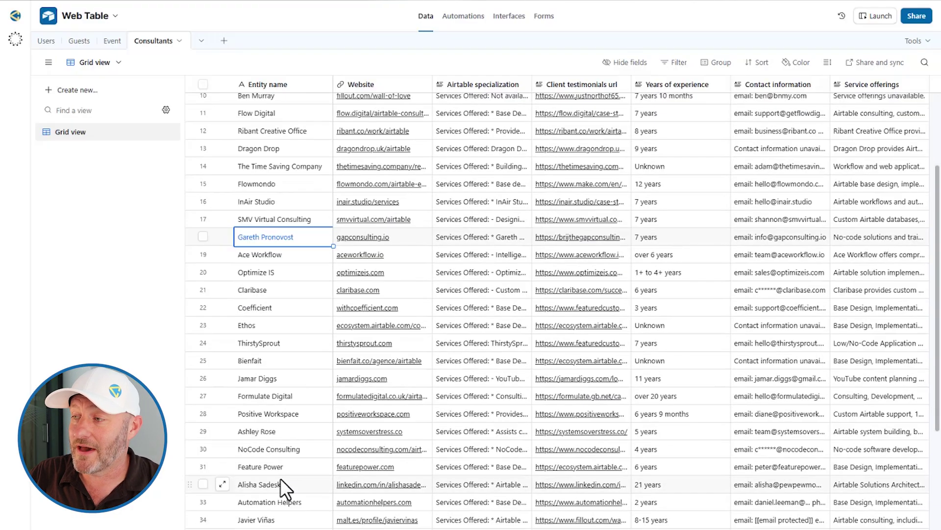
scroll(280, 478, down, 2)
scroll(280, 477, down, 1)
scroll(280, 477, down, 2)
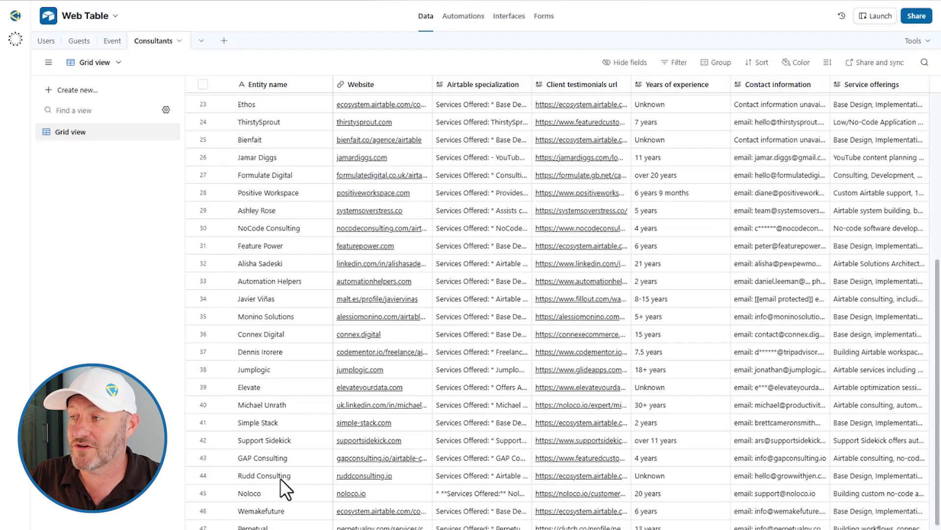
scroll(279, 474, down, 1)
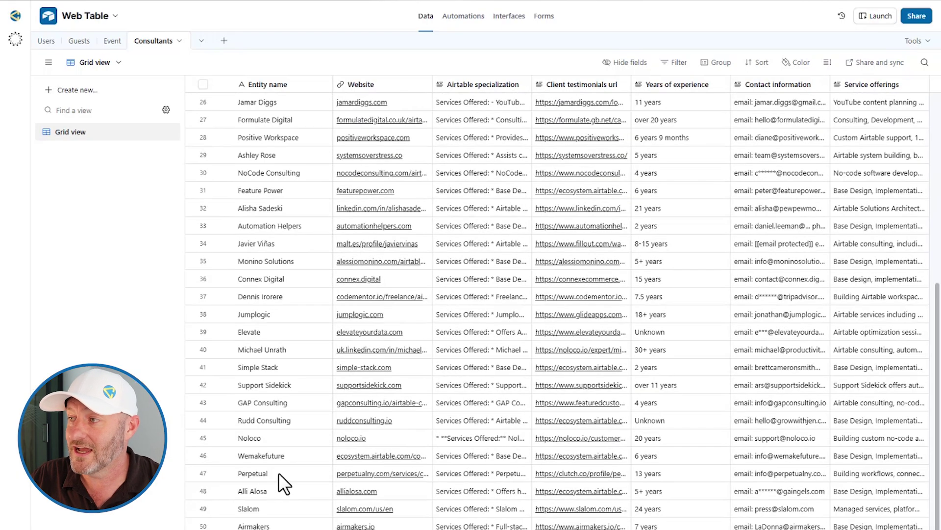
scroll(273, 384, up, 1)
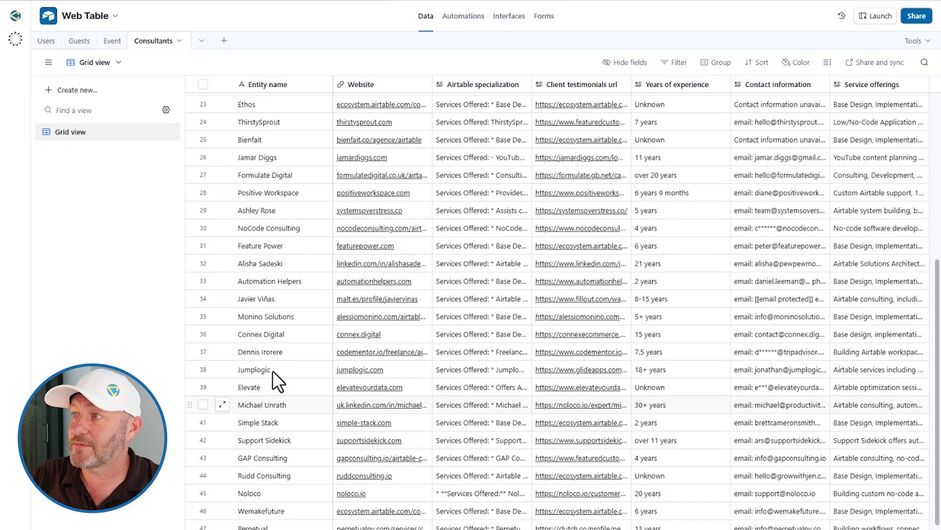
scroll(281, 368, down, 2)
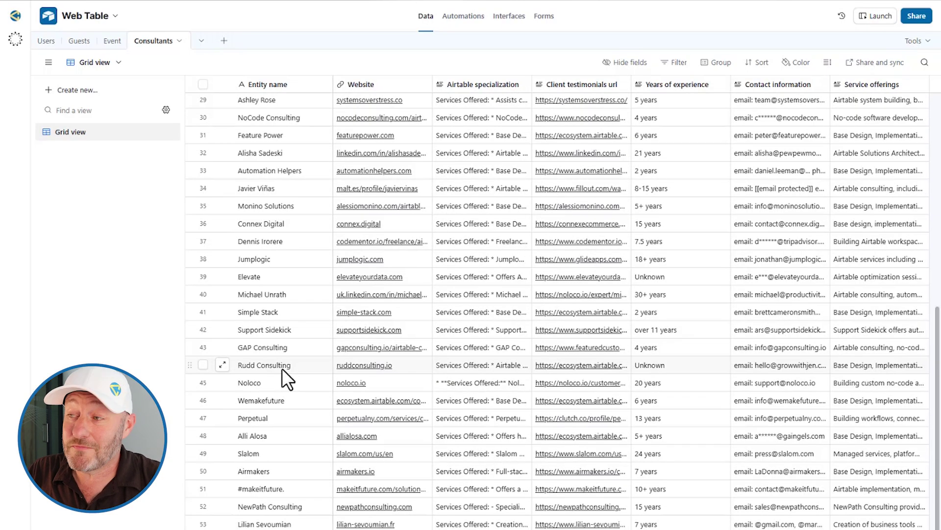
scroll(282, 368, down, 2)
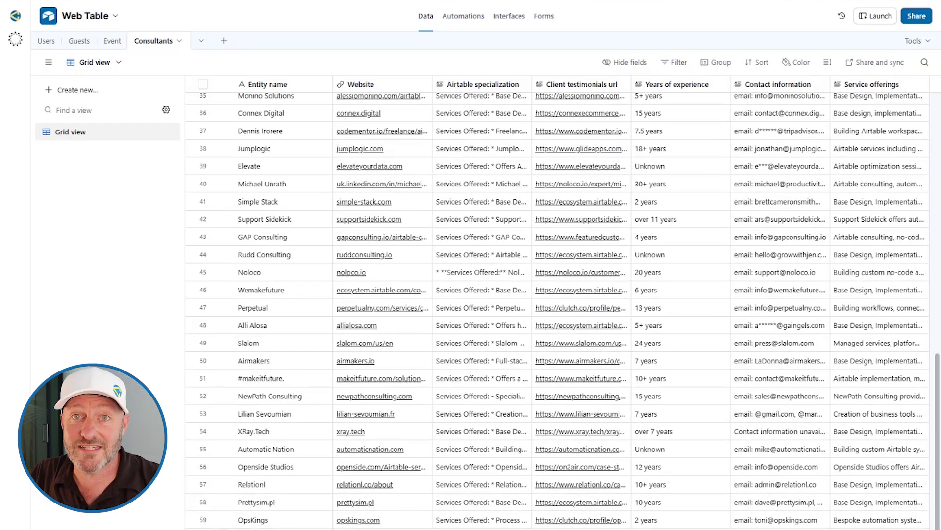
scroll(563, 309, up, 4)
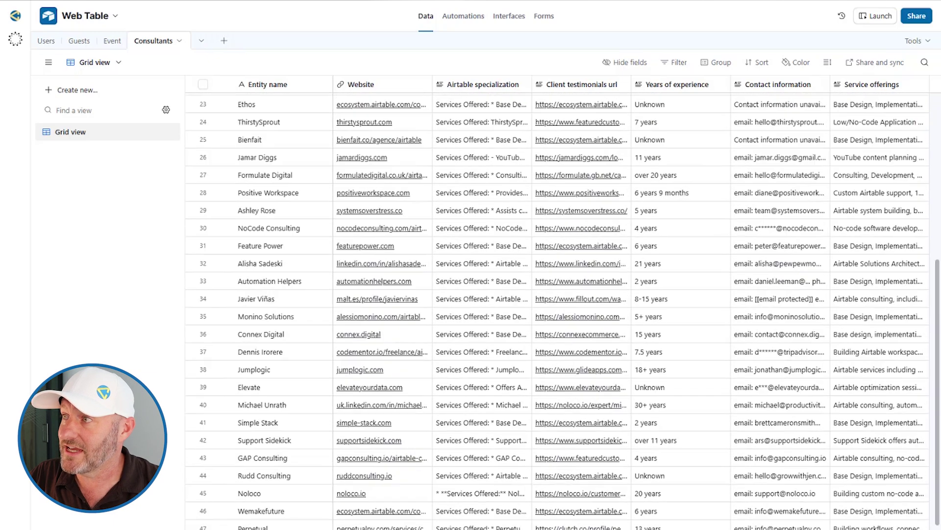
click(284, 456)
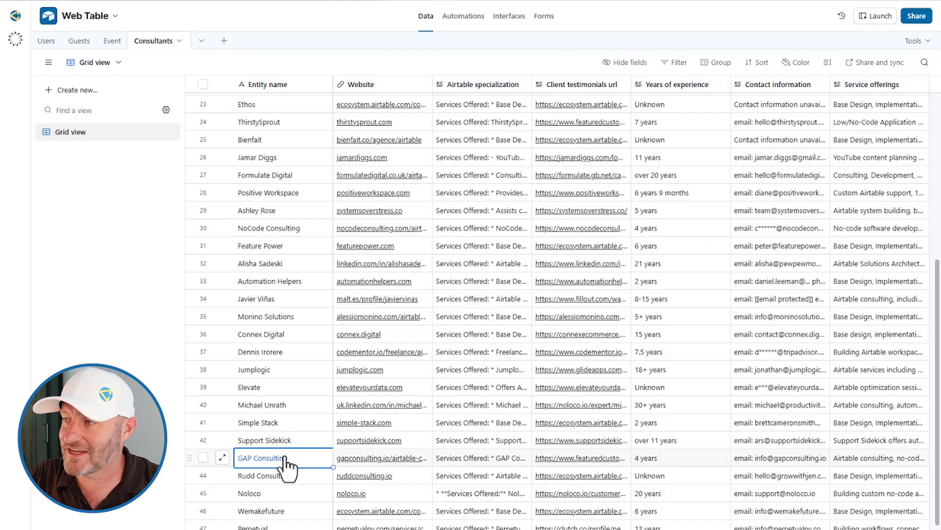